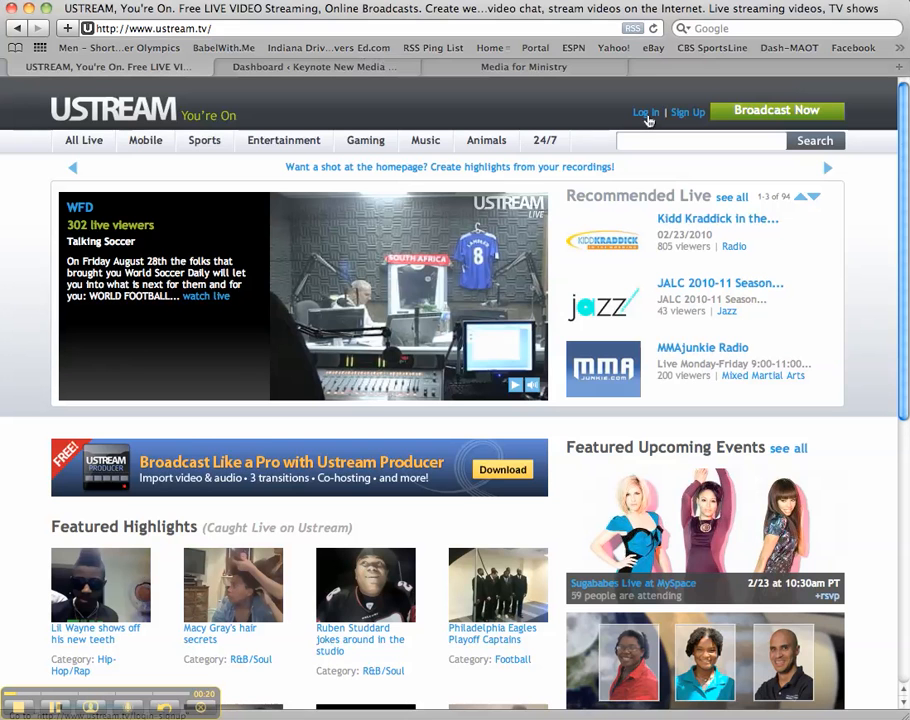
Log in to Ustream by entering the account's username and password
left_click(647, 118)
type("keynoten")
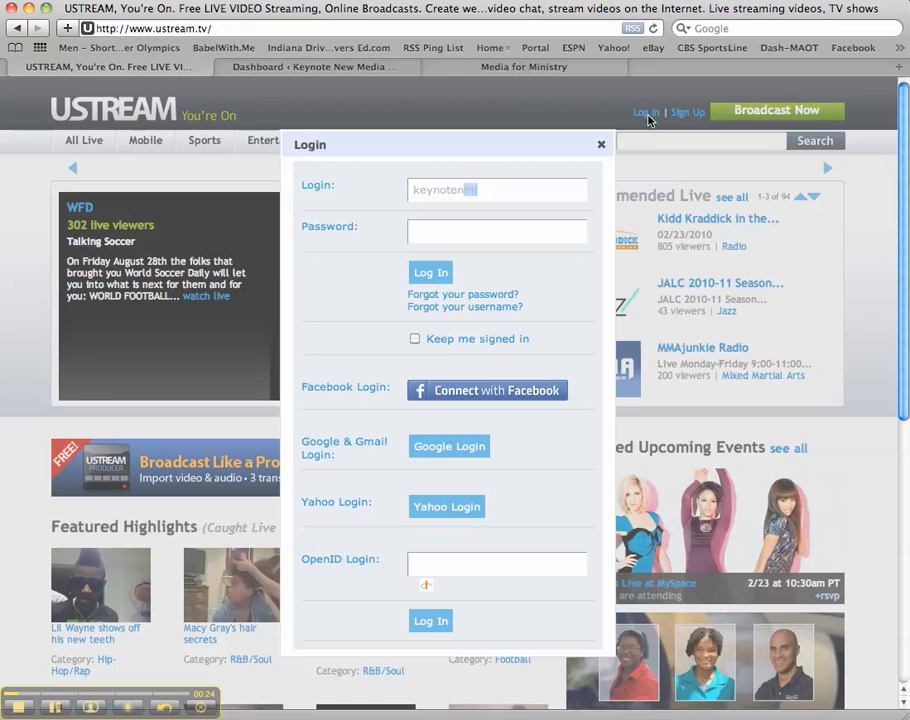
type("ml")
key("Tab")
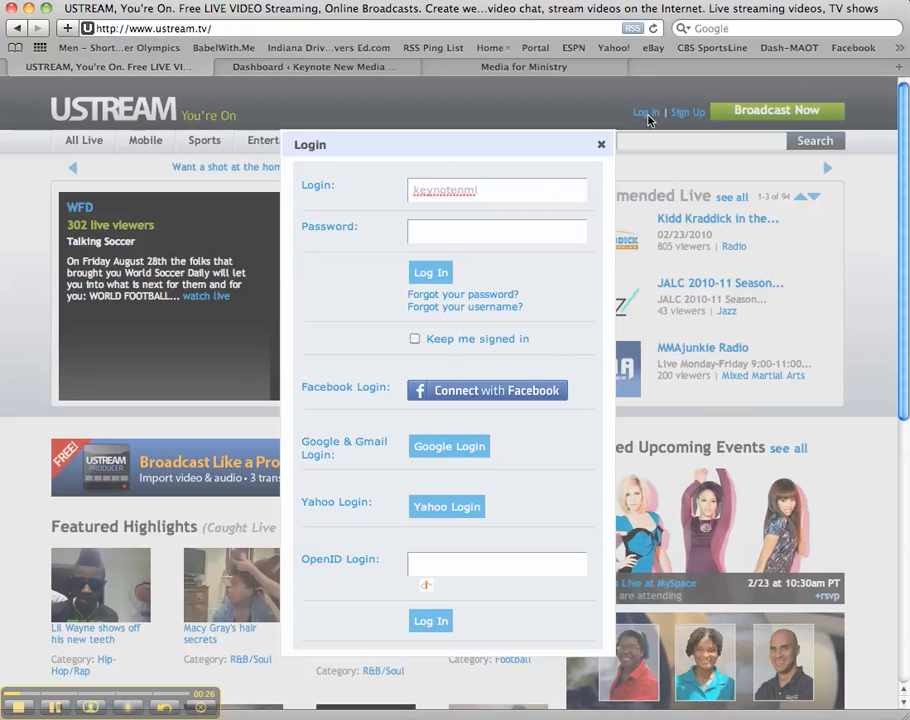
type("•••••••")
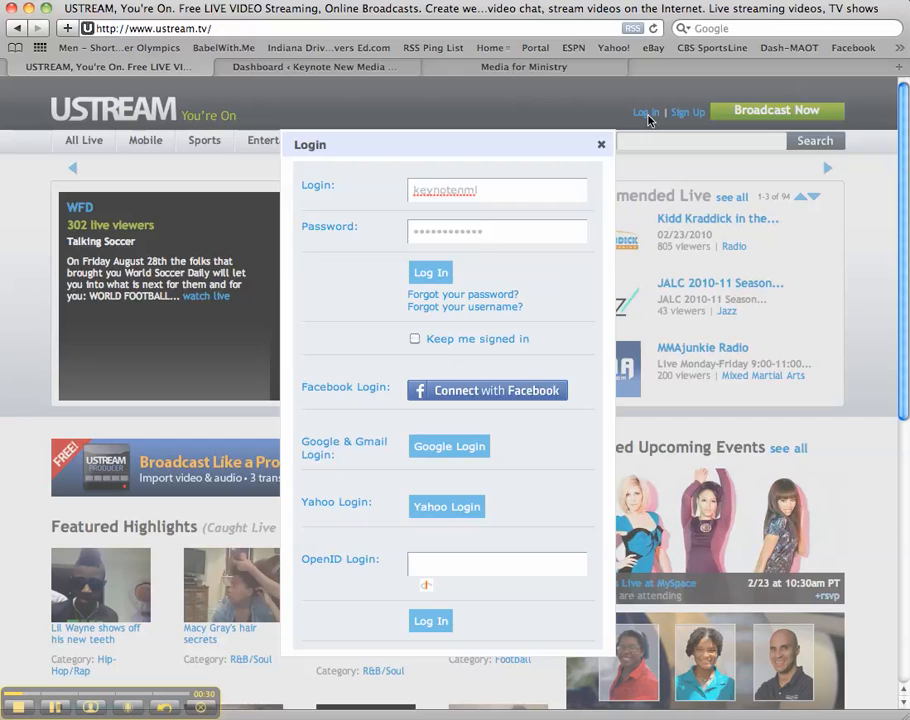
type("•••••")
key("Return")
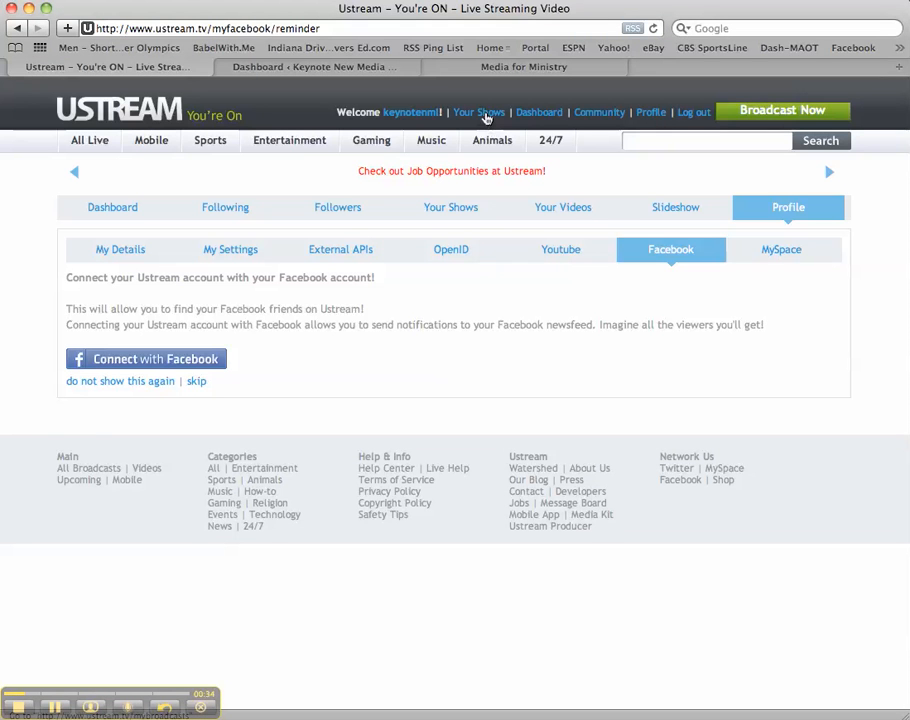
Open the account's own shows page and bring the Share Your Show embed codes of the NML Test show into view
left_click(479, 112)
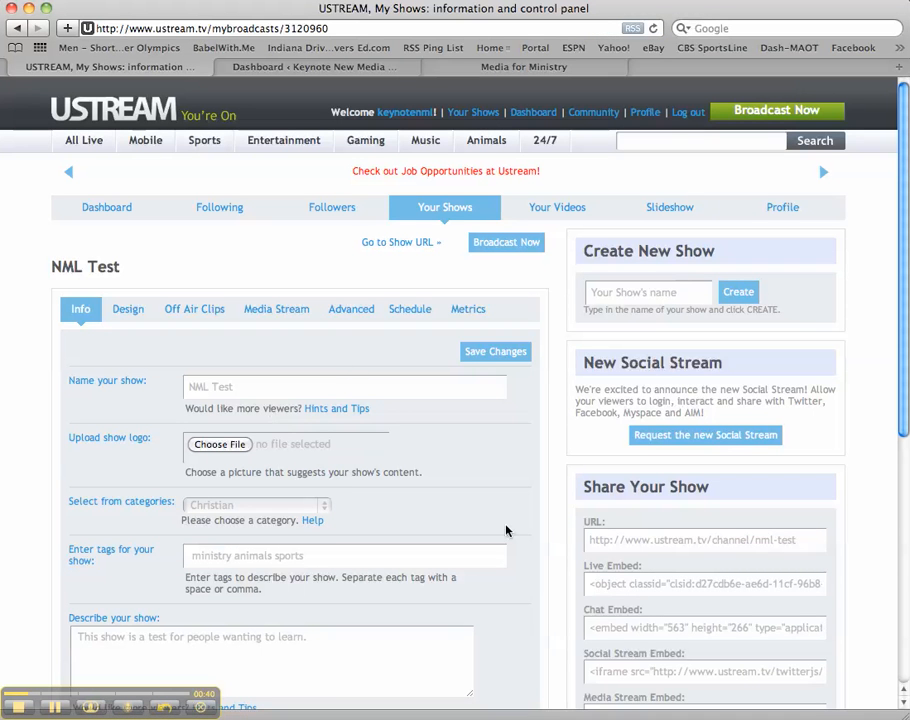
left_click_drag(906, 296, 890, 423)
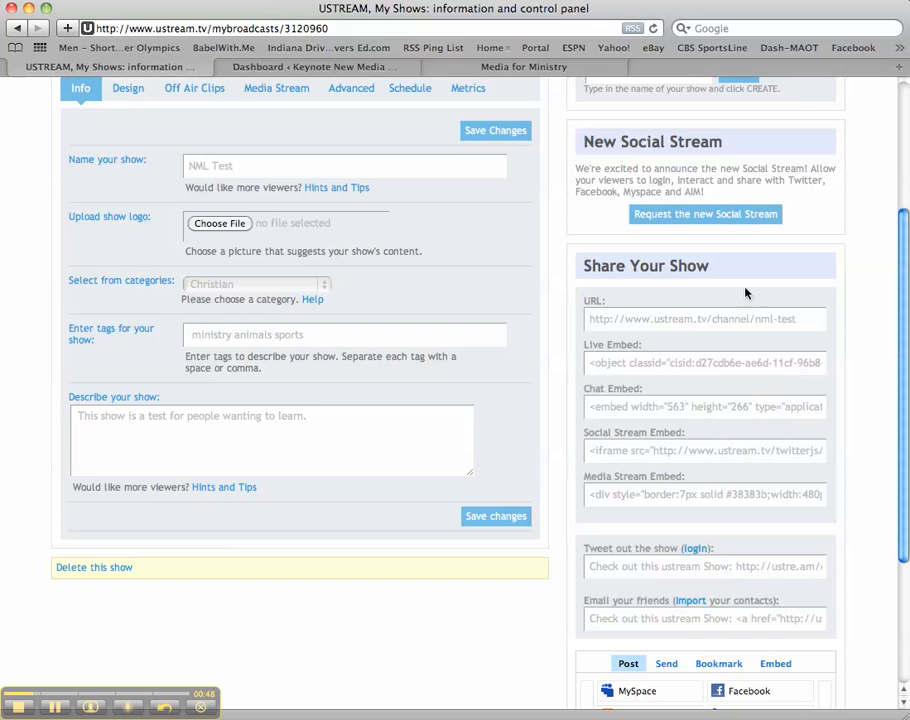
Switch to the Keynote New Media Labs WordPress dashboard and start a new page
left_click(318, 68)
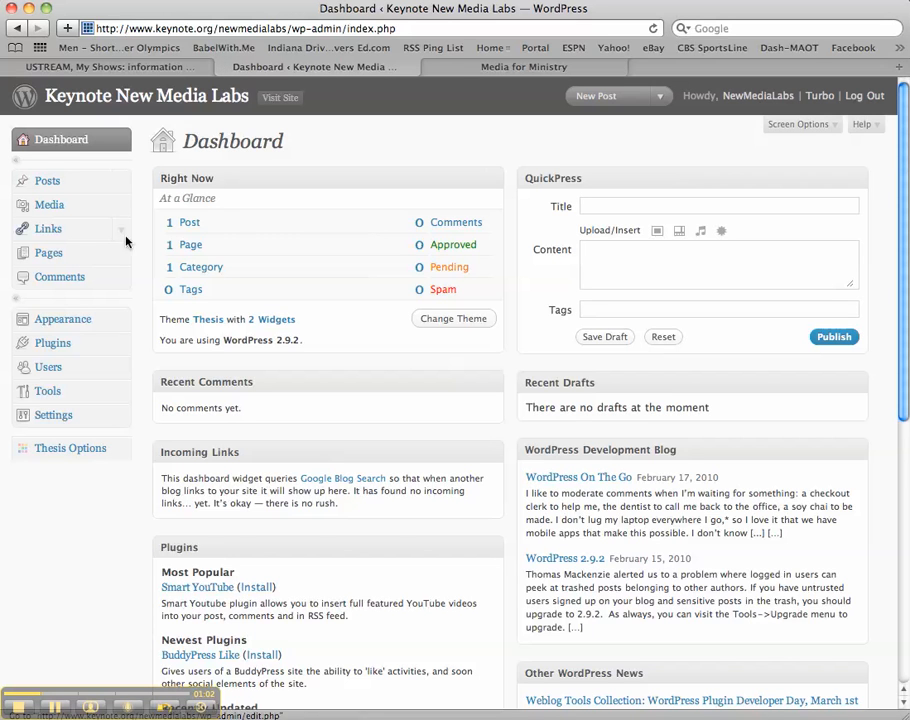
left_click(50, 256)
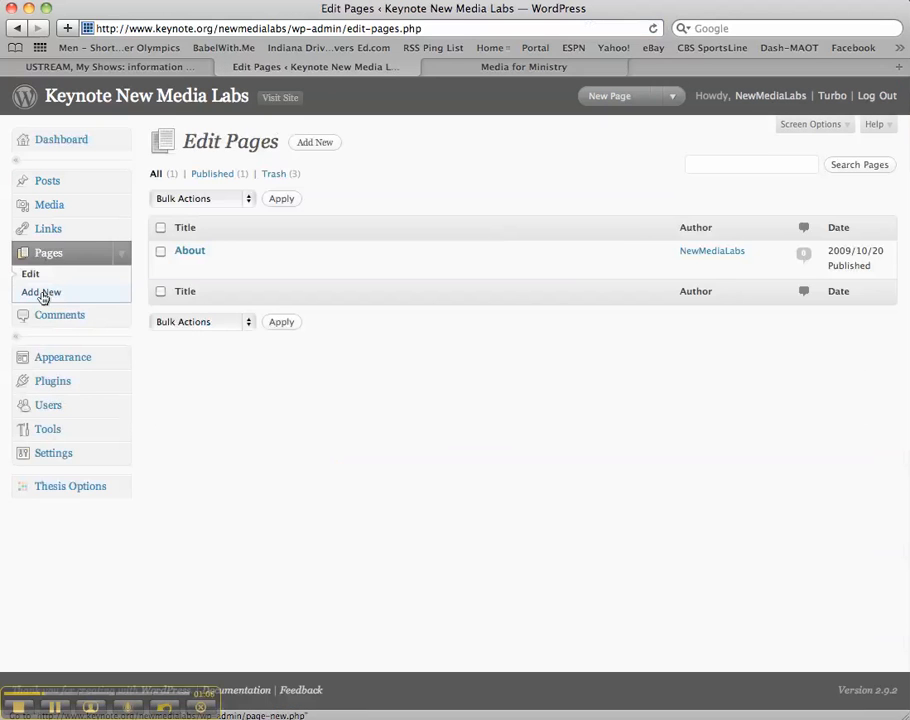
left_click(42, 295)
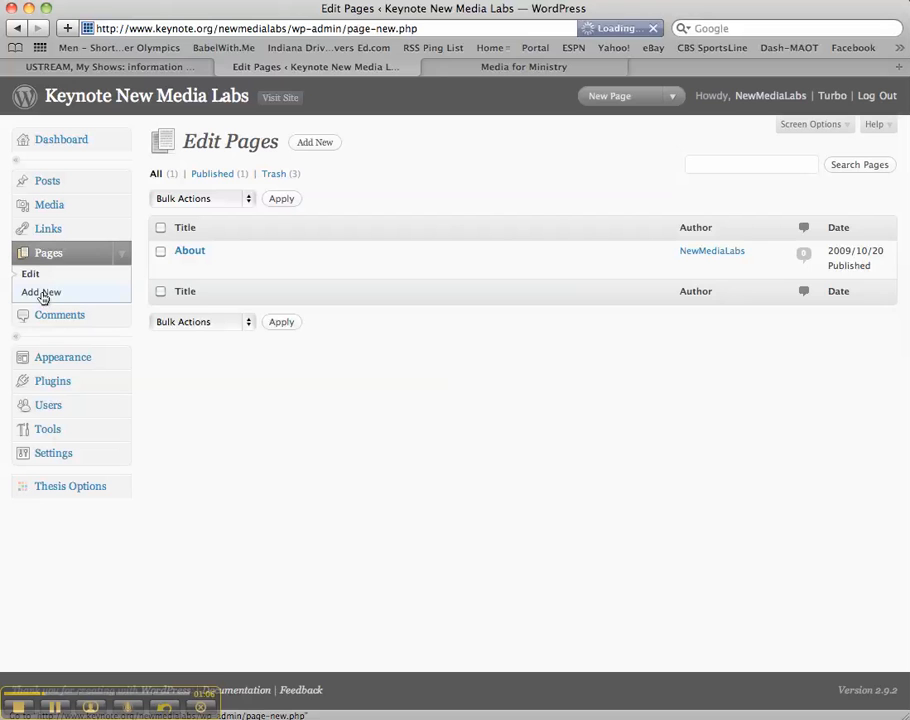
Title the new page "Streaming Video Test" and set its template to No Sidebars
type("S")
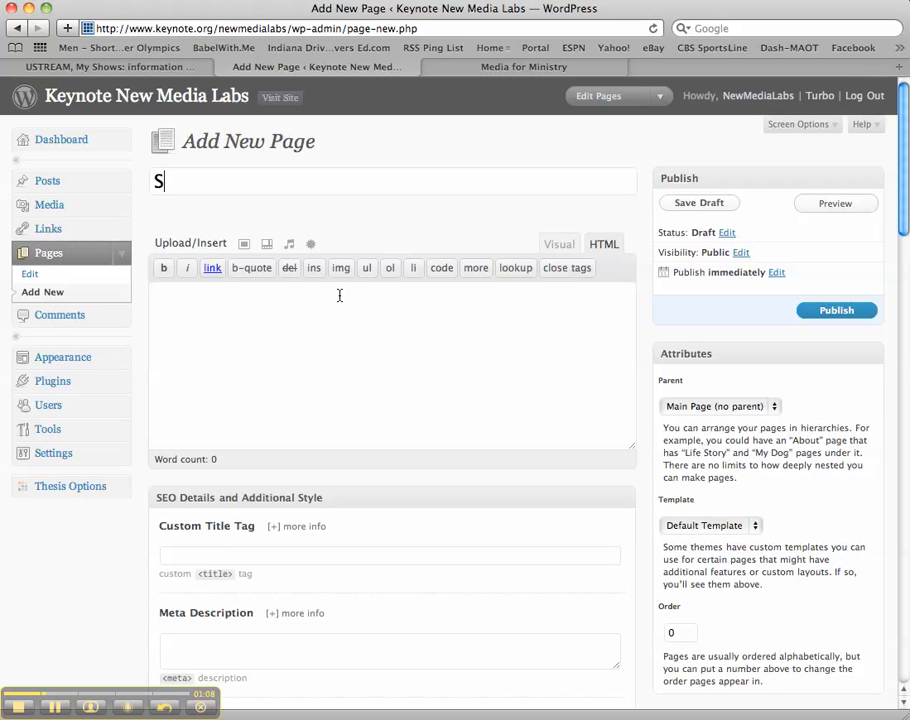
type("traeming Video Test")
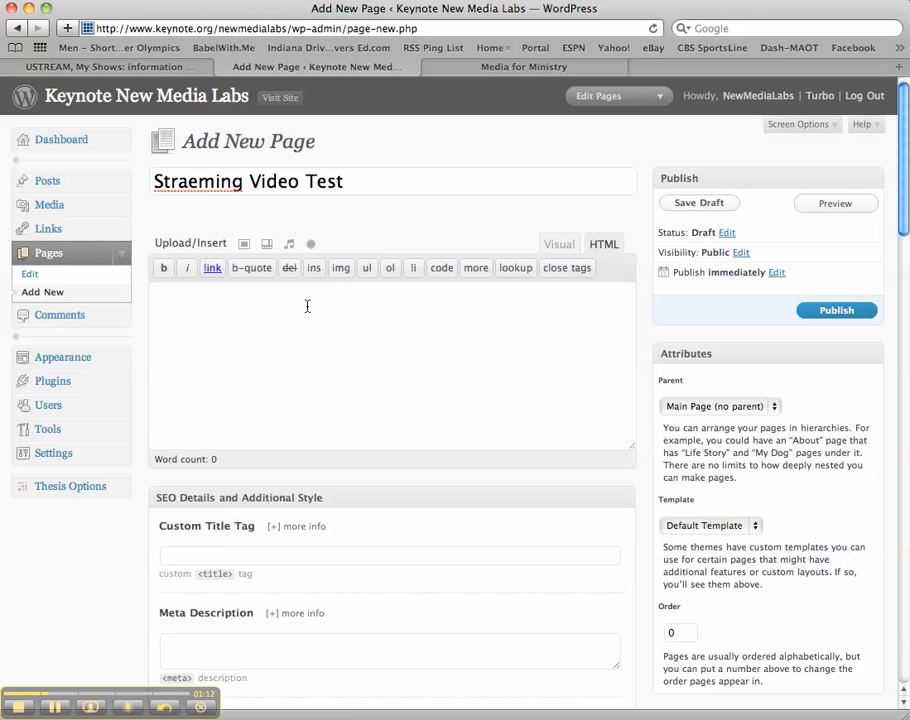
left_click(198, 181)
key("BackSpace")
key("BackSpace")
type("ea")
left_click(756, 525)
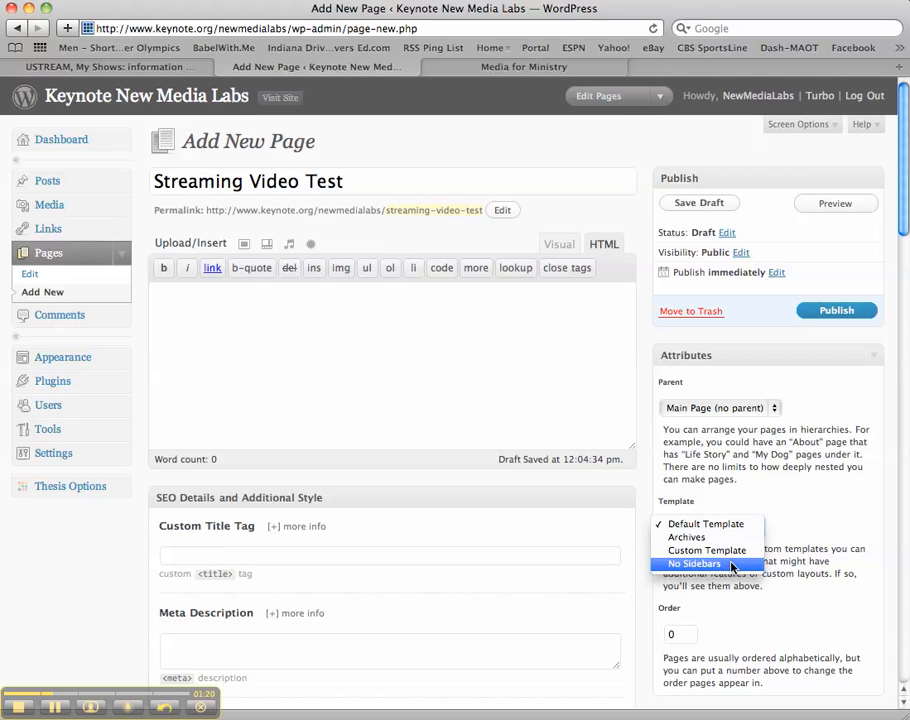
left_click(732, 564)
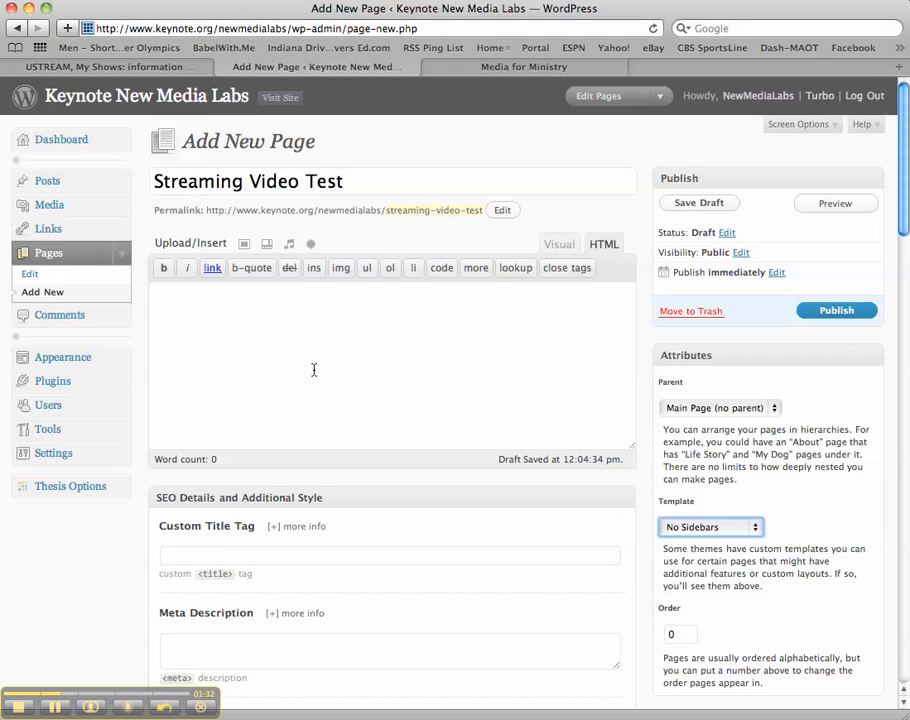
Paste the copied two-column table code into the page's HTML body, check its layout in the visual editor, and return to HTML editing
left_click(234, 314)
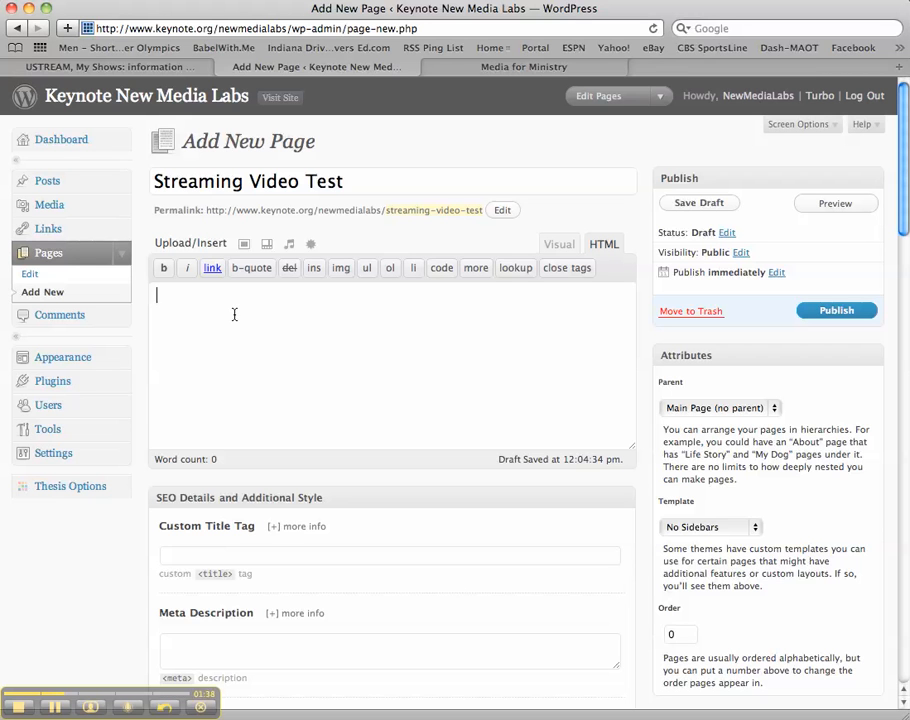
key("super+v")
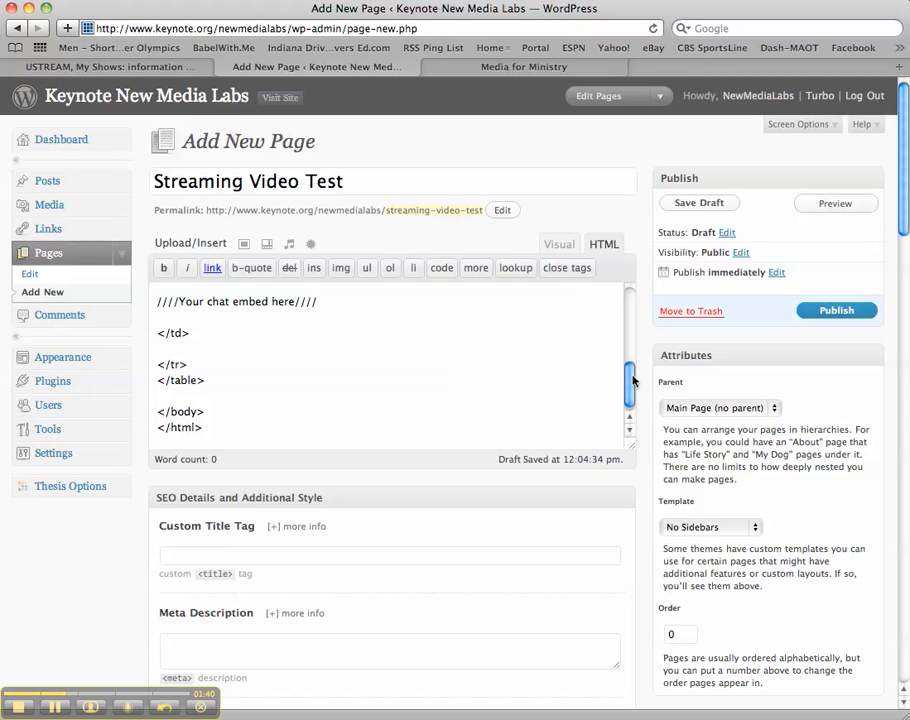
left_click_drag(630, 383, 630, 303)
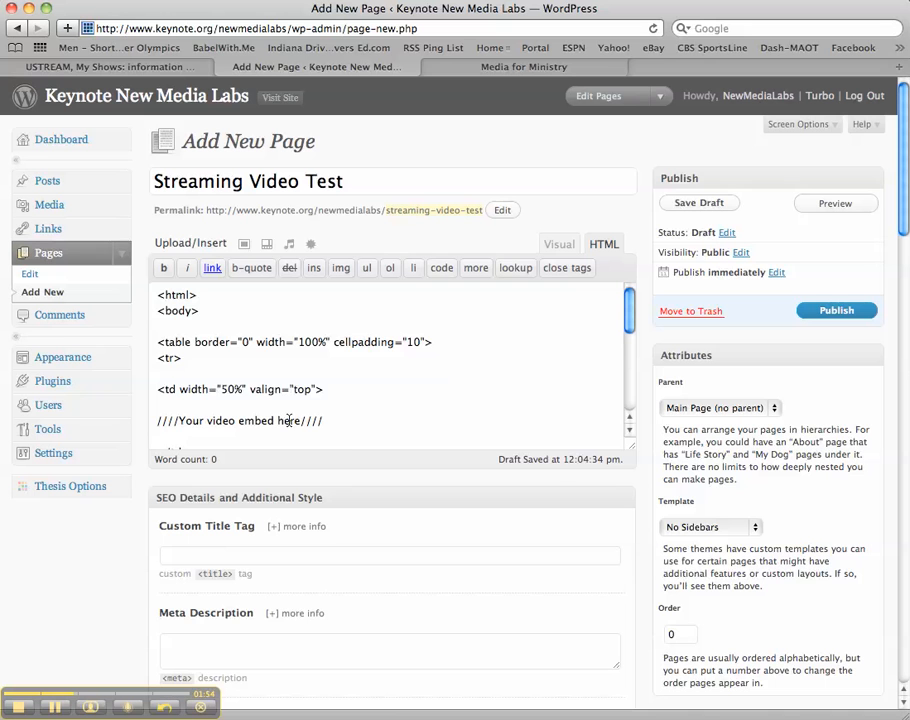
left_click_drag(629, 313, 630, 380)
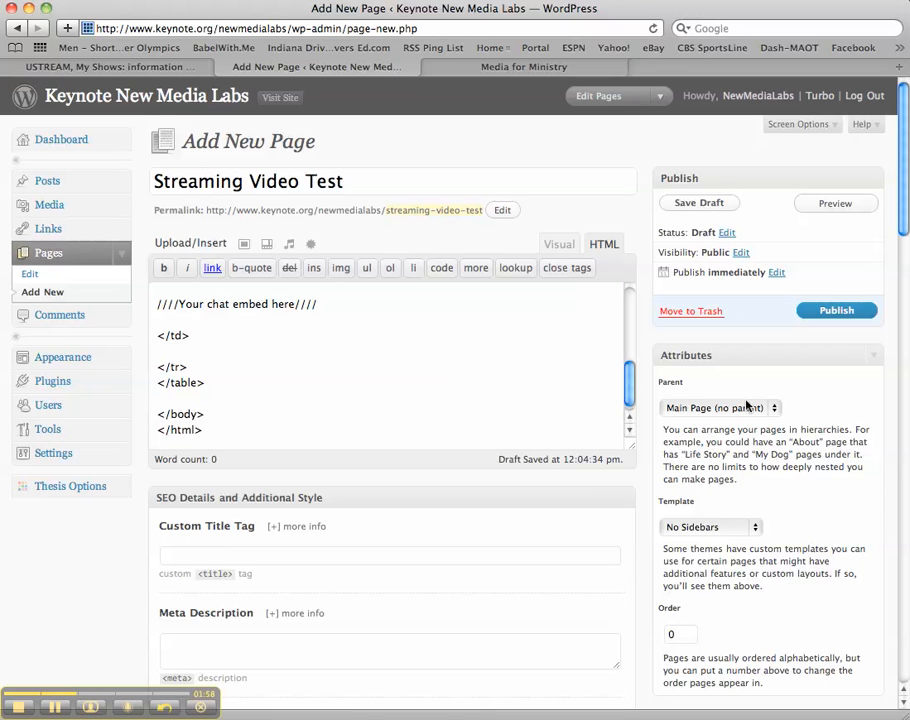
left_click_drag(630, 380, 628, 300)
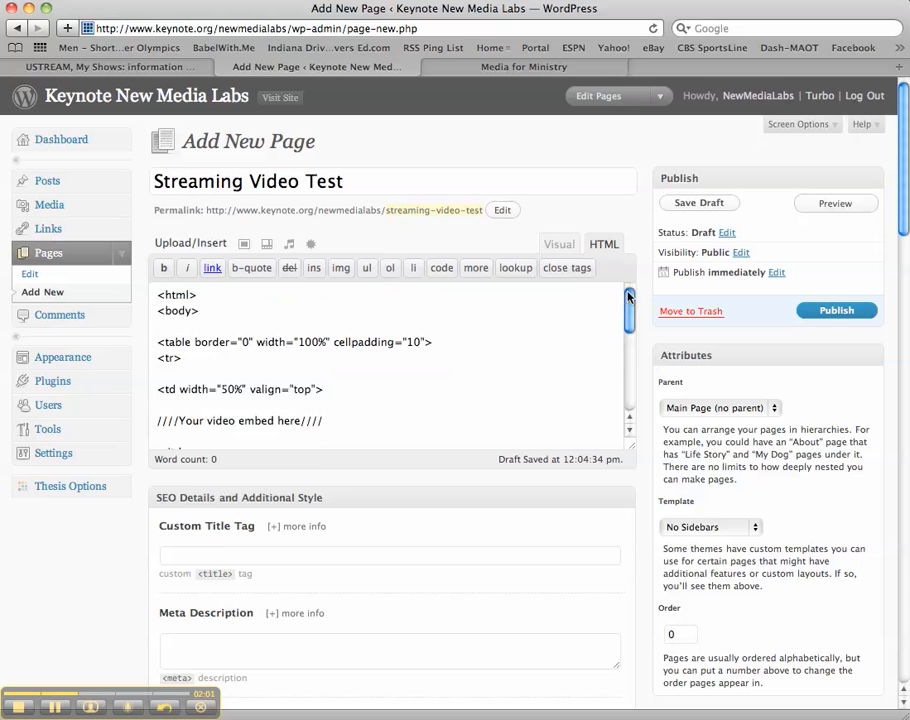
left_click(558, 250)
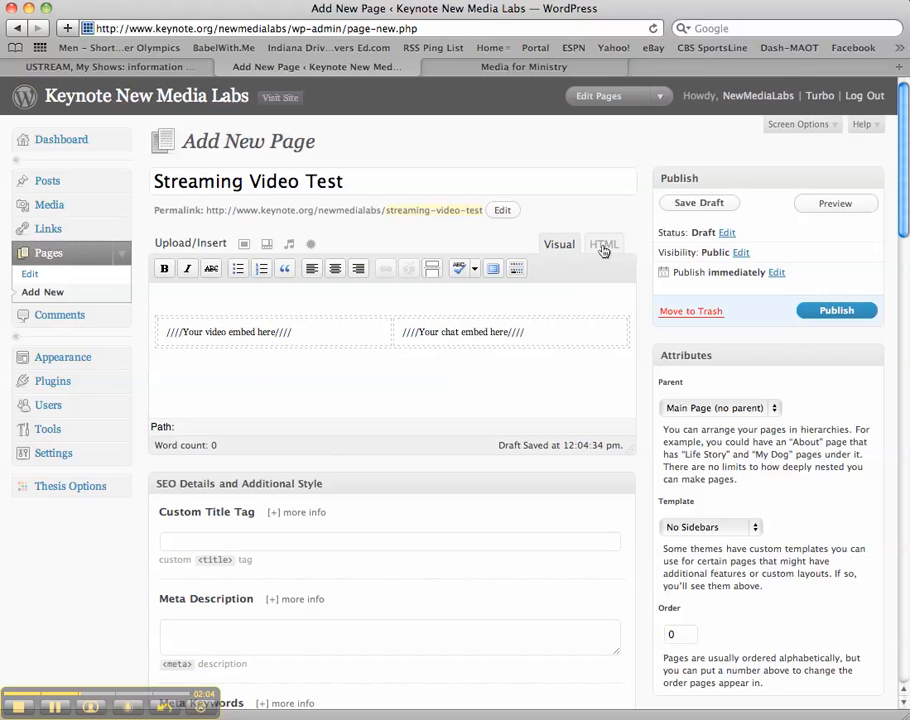
left_click(603, 248)
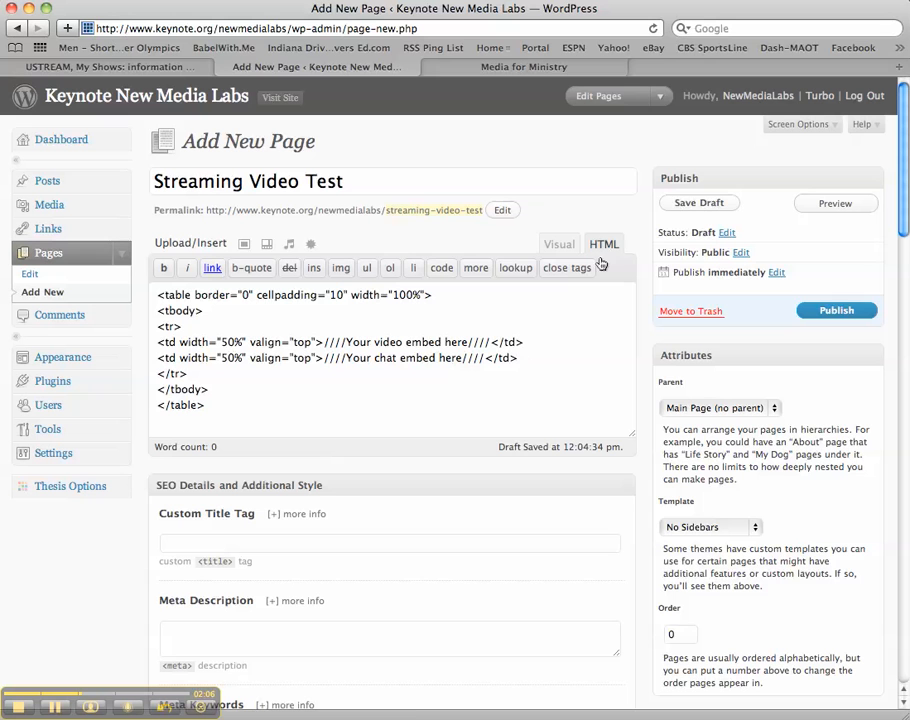
Add line breaks in the table code to set the video and chat embed placeholders apart from their cell tags
left_click(530, 342)
key("Return")
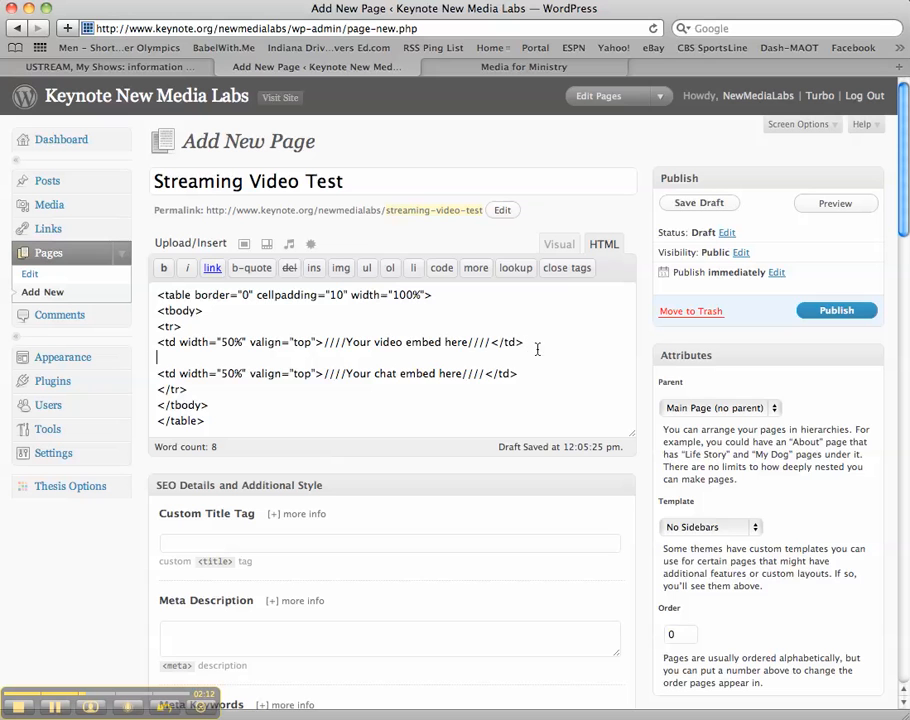
left_click(324, 342)
key("Return")
key("Return")
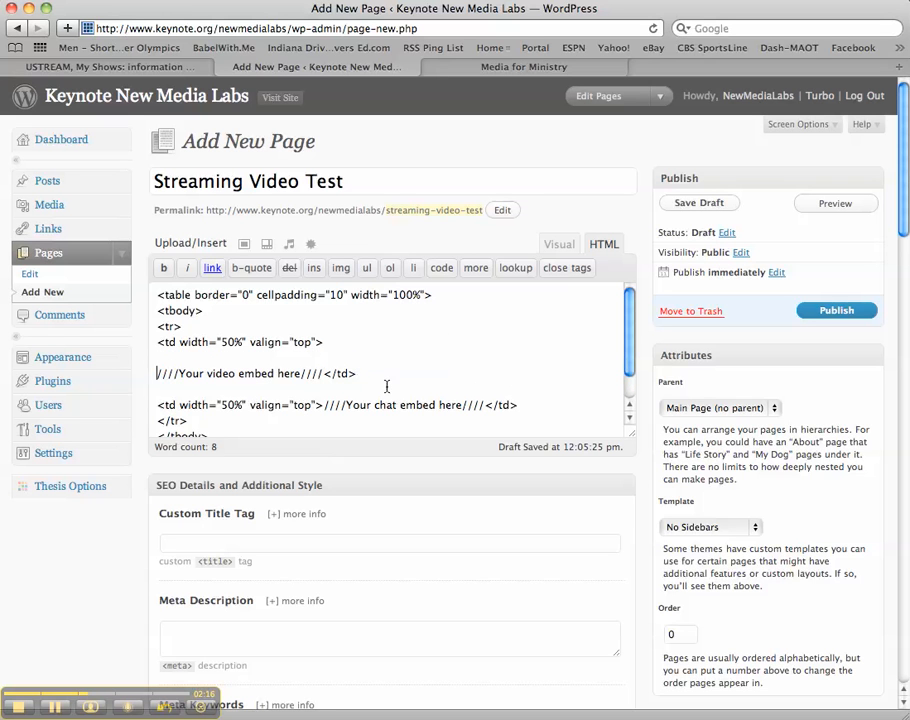
key("Return")
key("Return")
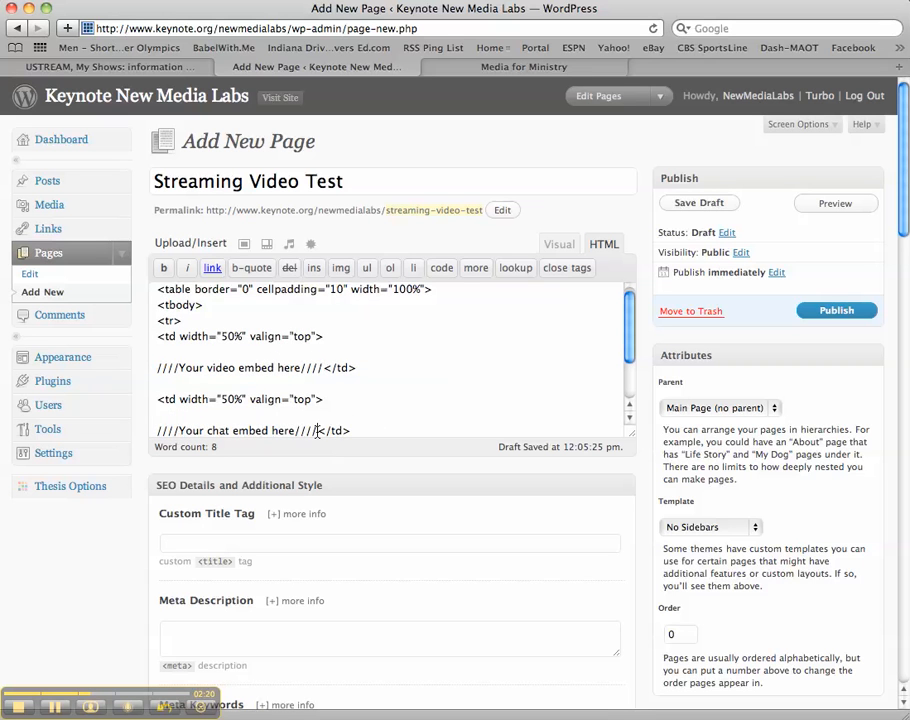
left_click(316, 430)
key("Return")
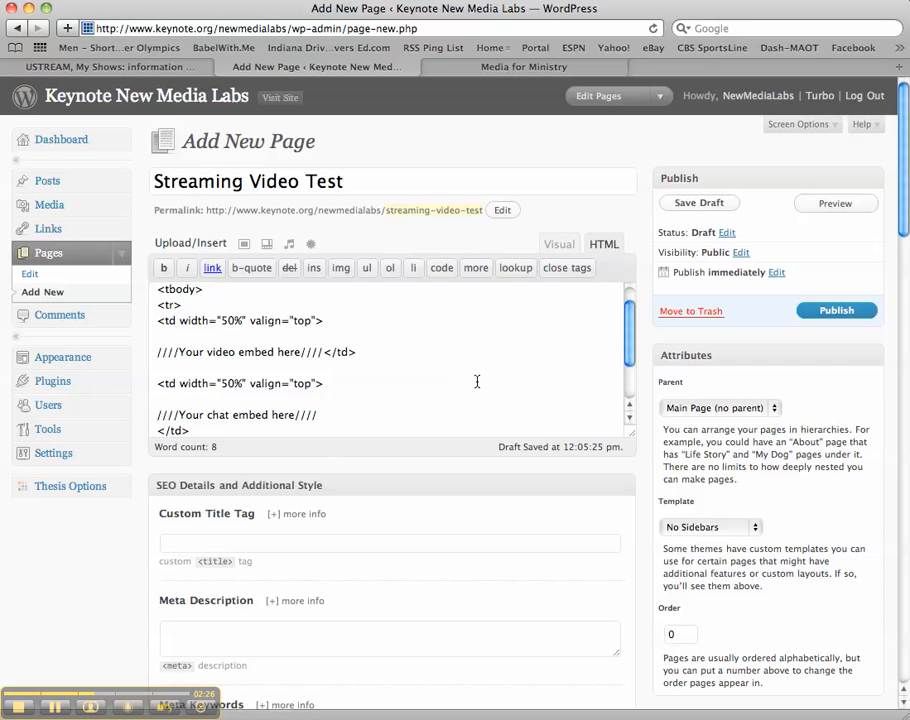
Switch to the Ustream show page and copy the Live Embed code
left_click(150, 67)
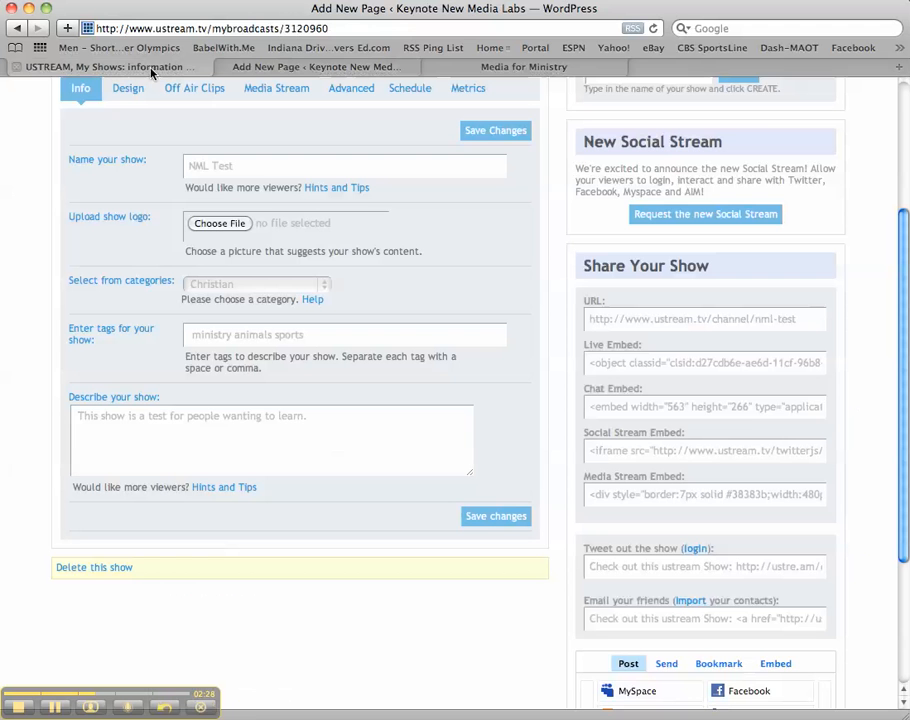
left_click(658, 365)
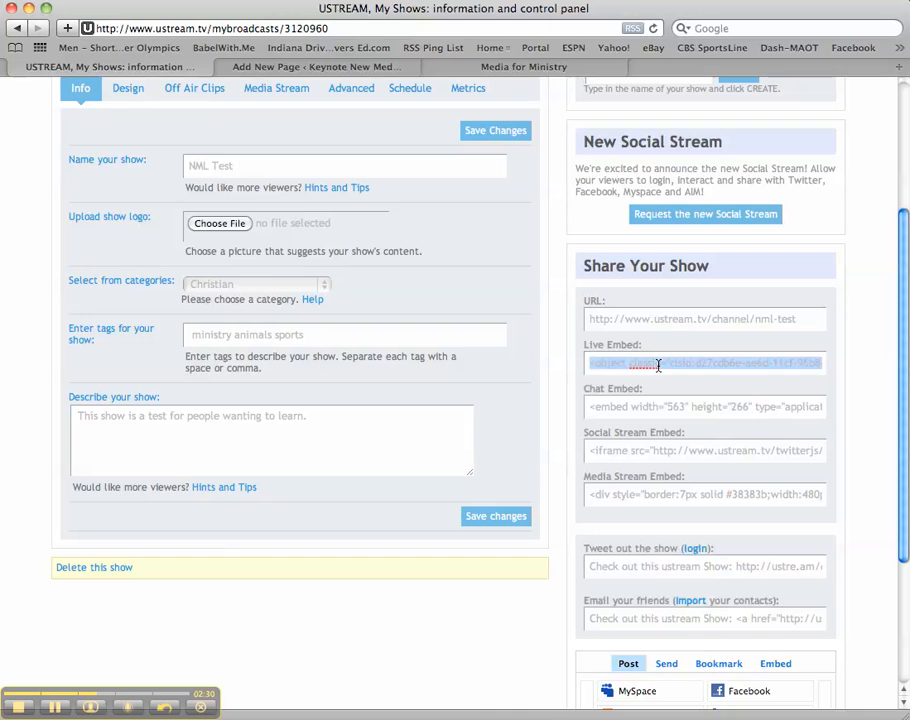
right_click(658, 365)
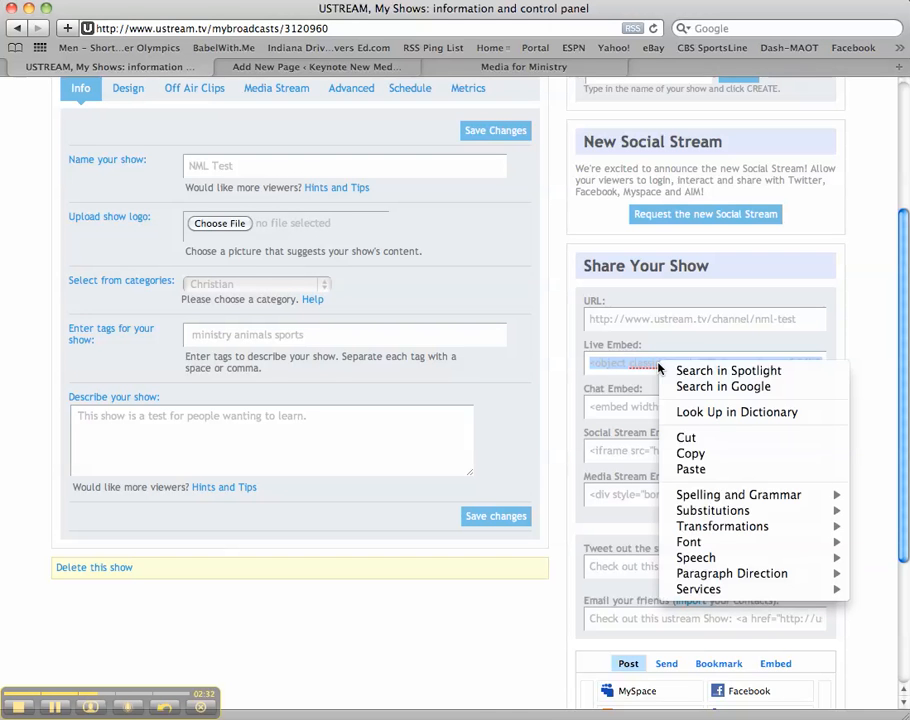
left_click(690, 455)
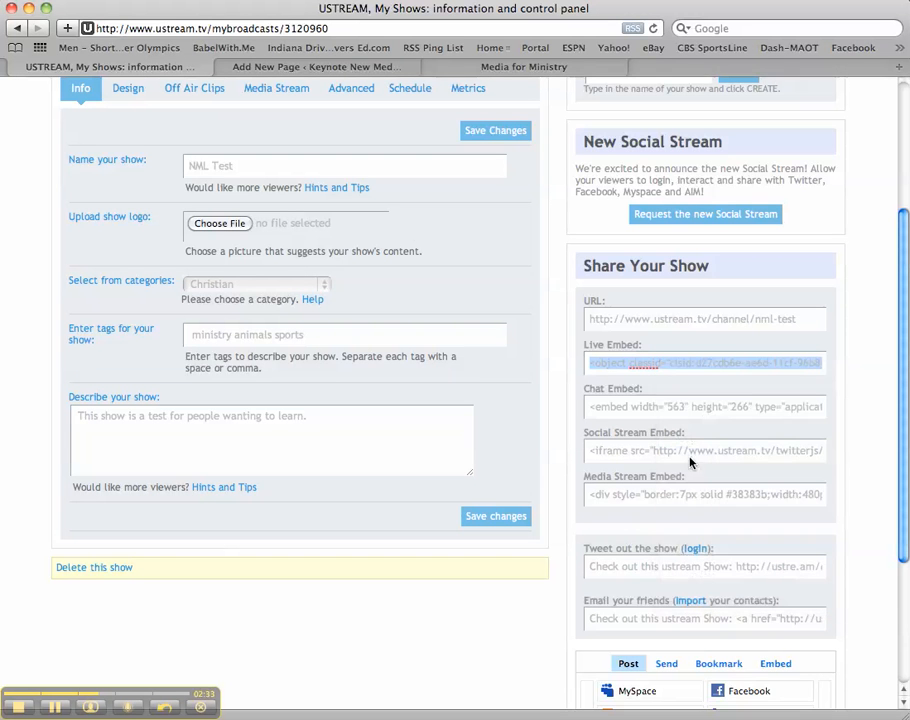
Back in the WordPress page, separate the first cell's closing tag and replace "////Your video embed here////" with the copied Live Embed code
left_click(353, 68)
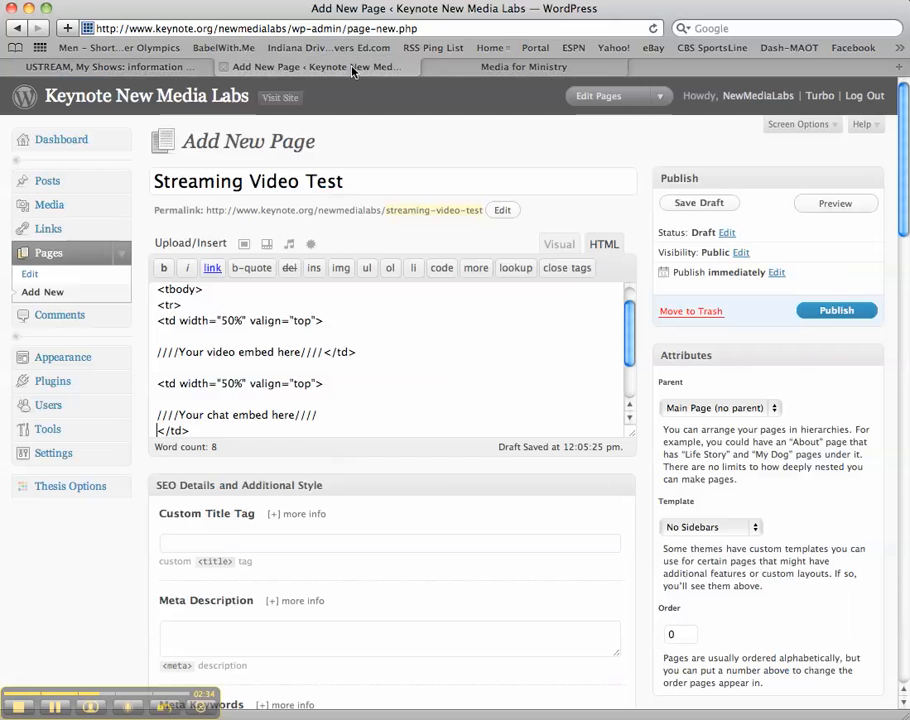
left_click(324, 352)
key("Return")
key("Return")
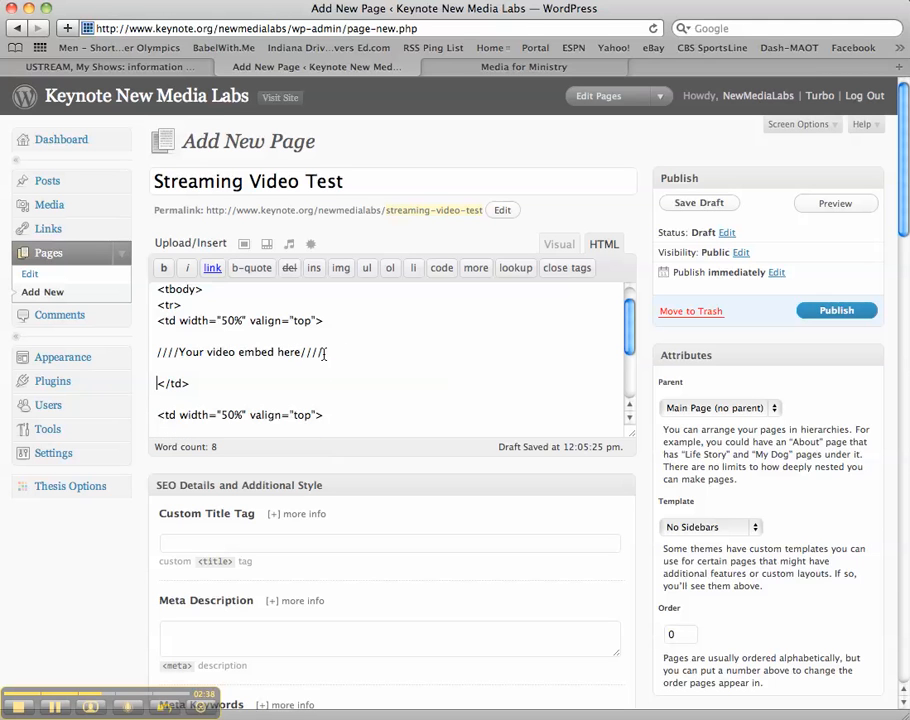
left_click_drag(333, 352, 156, 356)
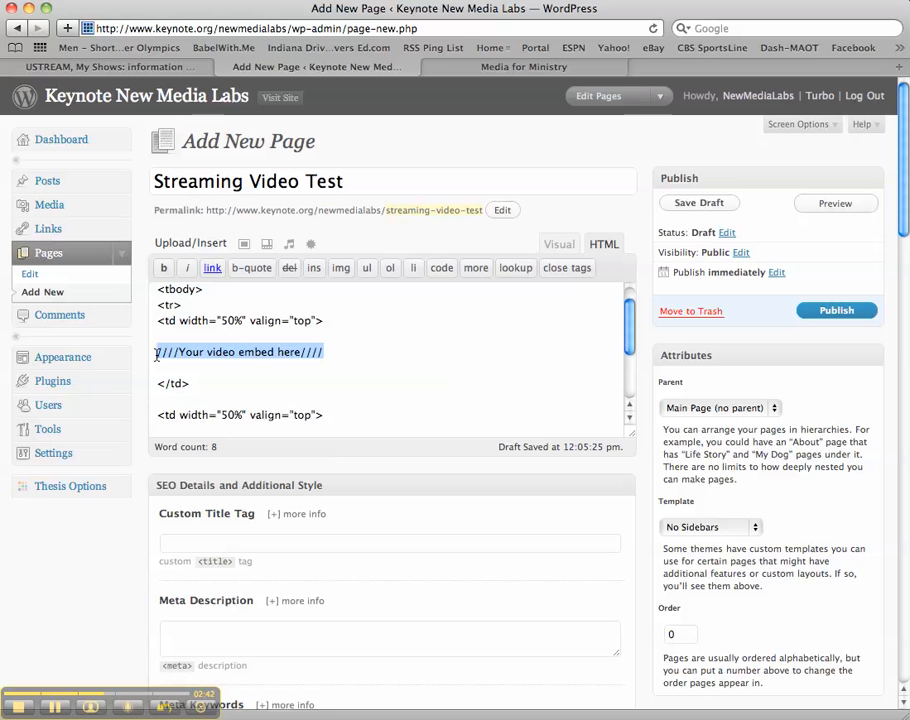
key("super+v")
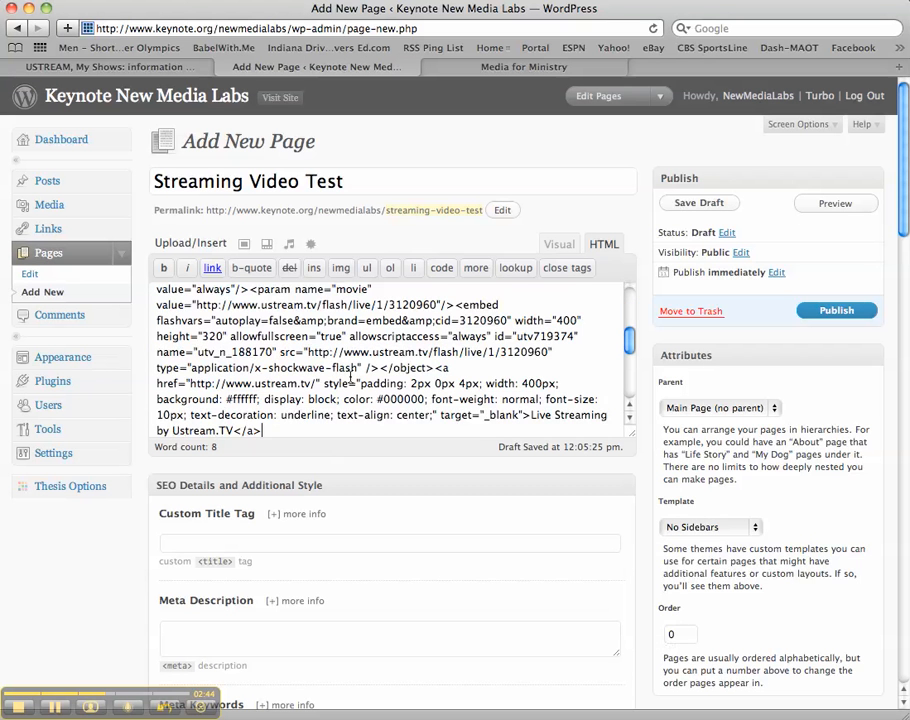
scroll(628, 333, "up", 2)
left_click_drag(628, 333, 628, 381)
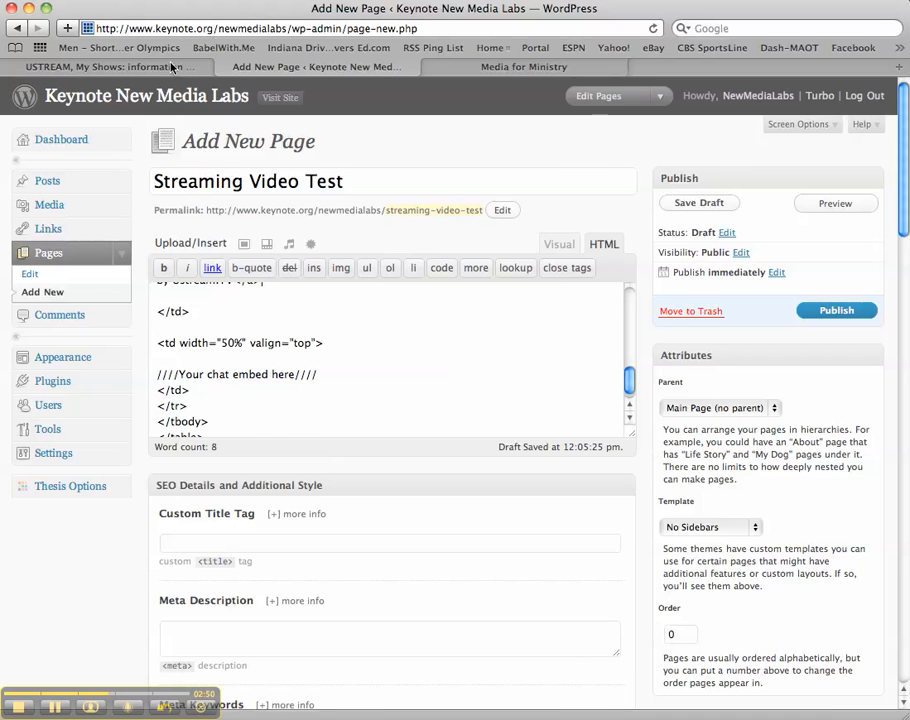
Switch to the Ustream show page and copy the Chat Embed code
left_click(120, 65)
left_click(663, 408)
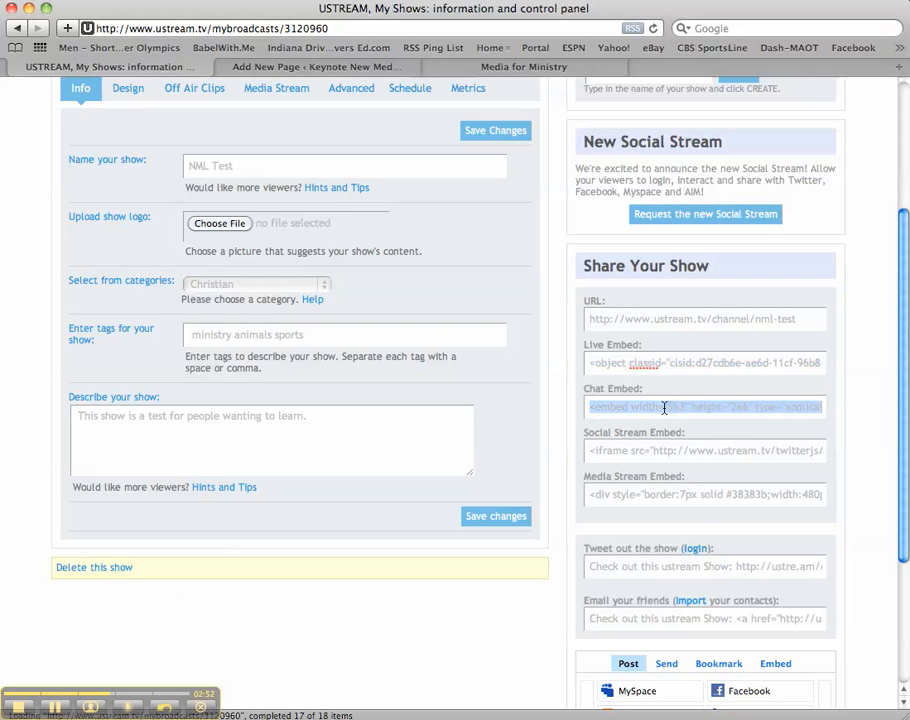
right_click(664, 406)
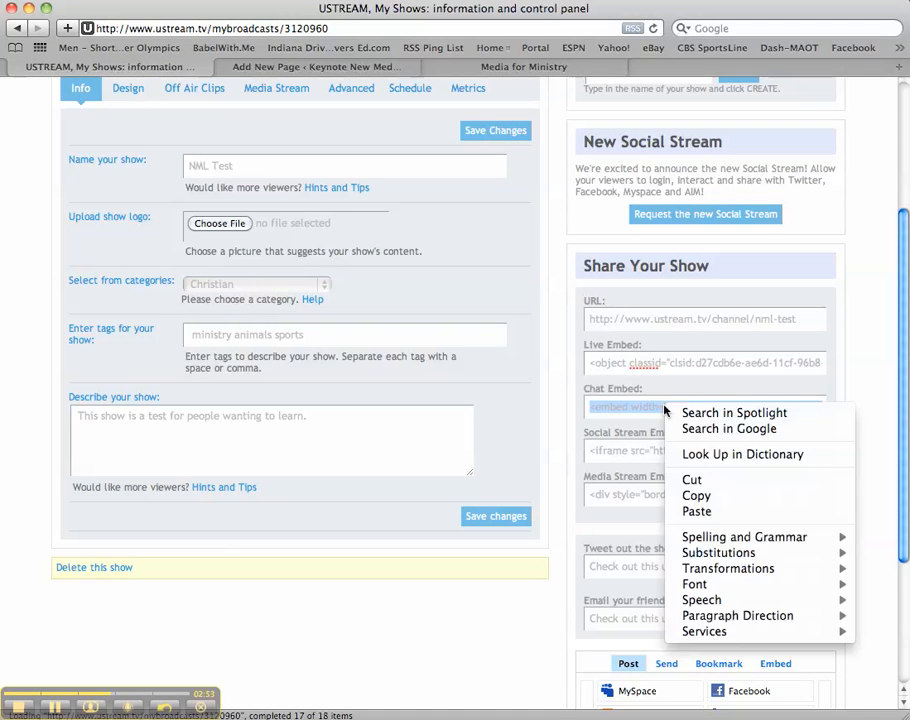
left_click(697, 497)
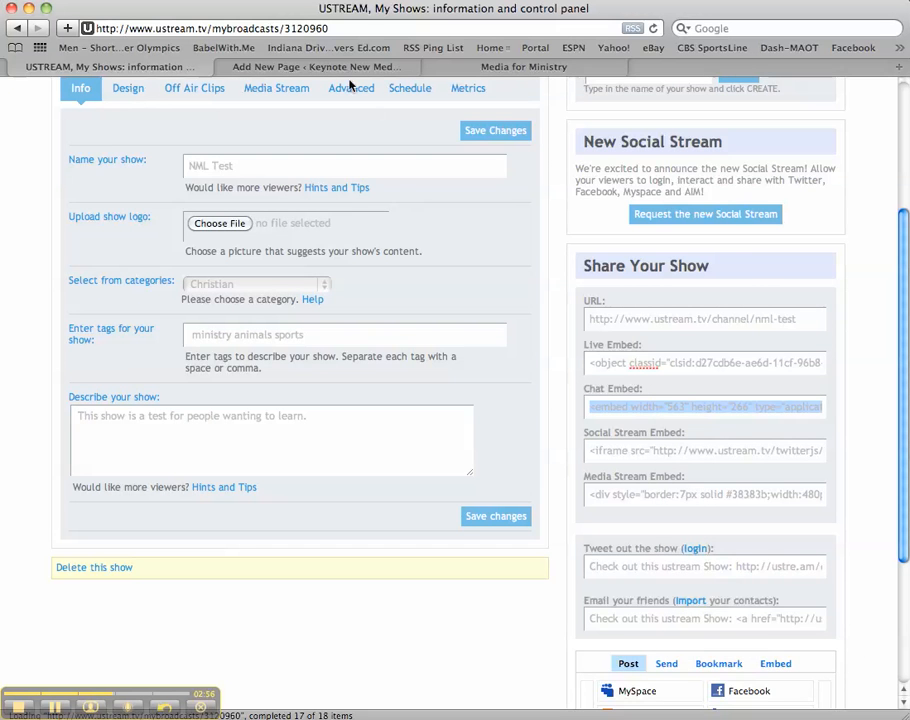
Back in the WordPress page, replace "////Your chat embed here////" in the second cell with the copied Chat Embed code
left_click(258, 66)
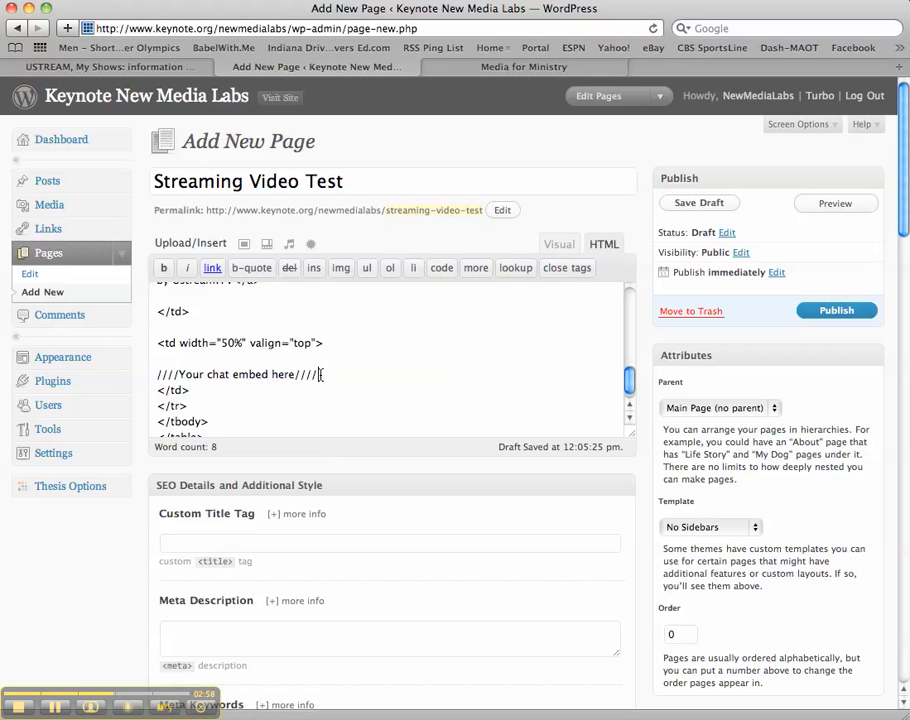
left_click_drag(321, 374, 155, 376)
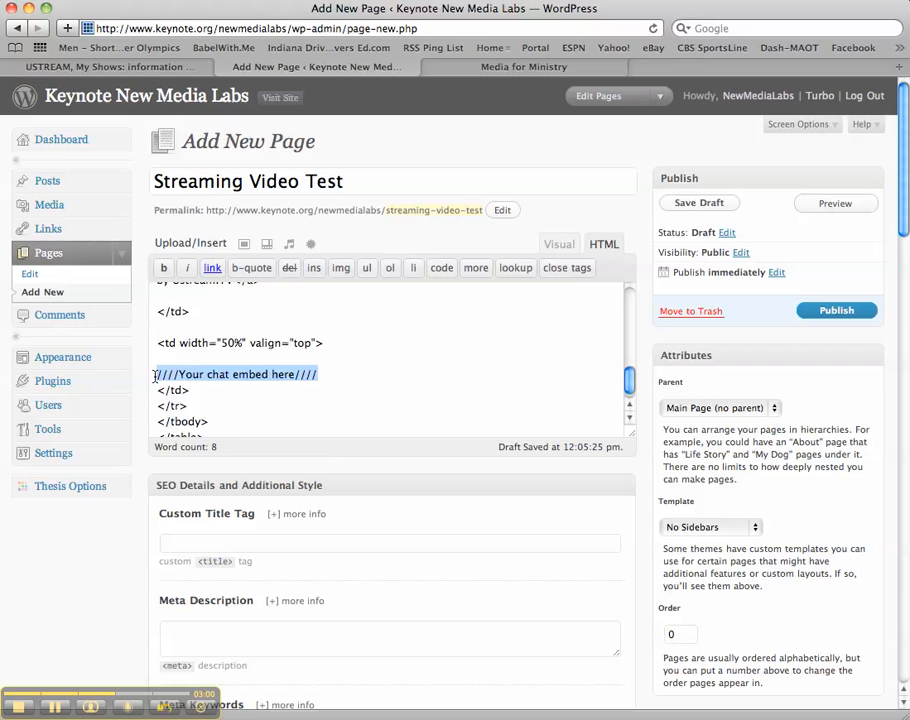
key("super+v")
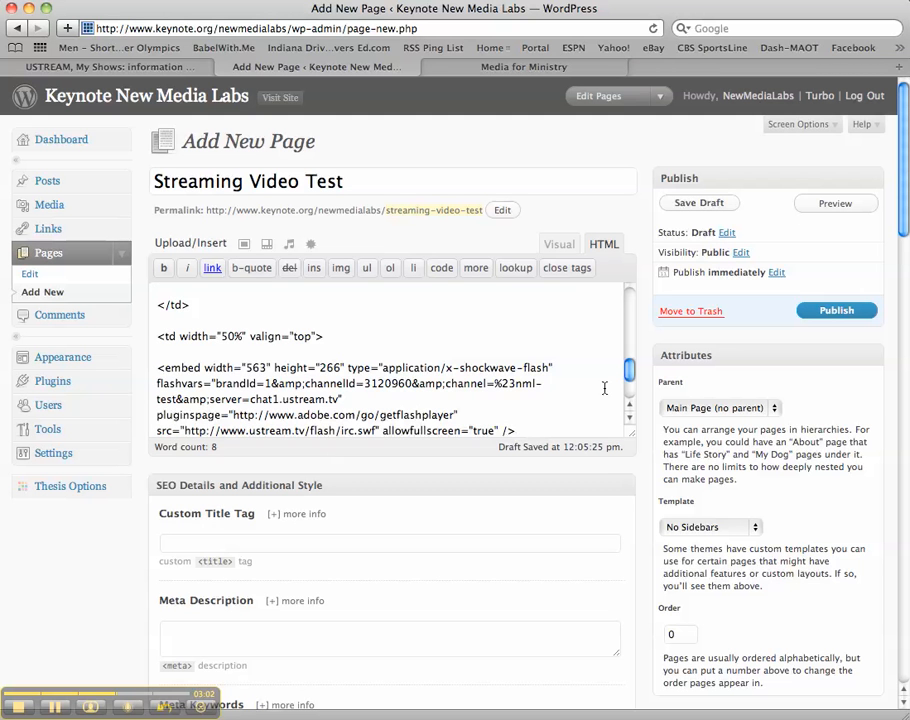
In the video embed's opening object tag, set the width to 550 and the height to 440
left_click_drag(629, 372, 628, 315)
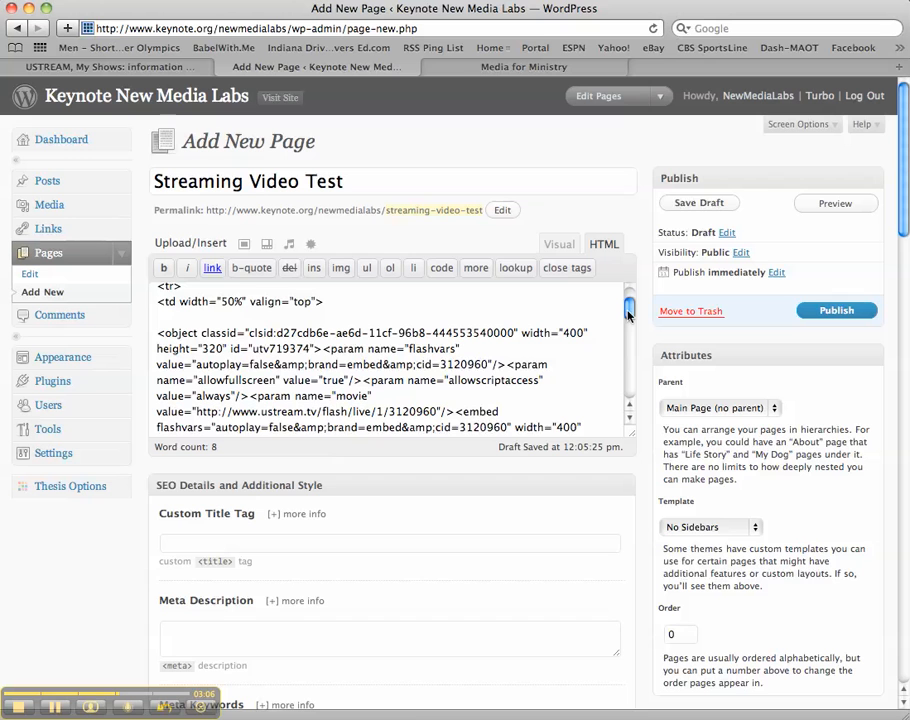
left_click(584, 332)
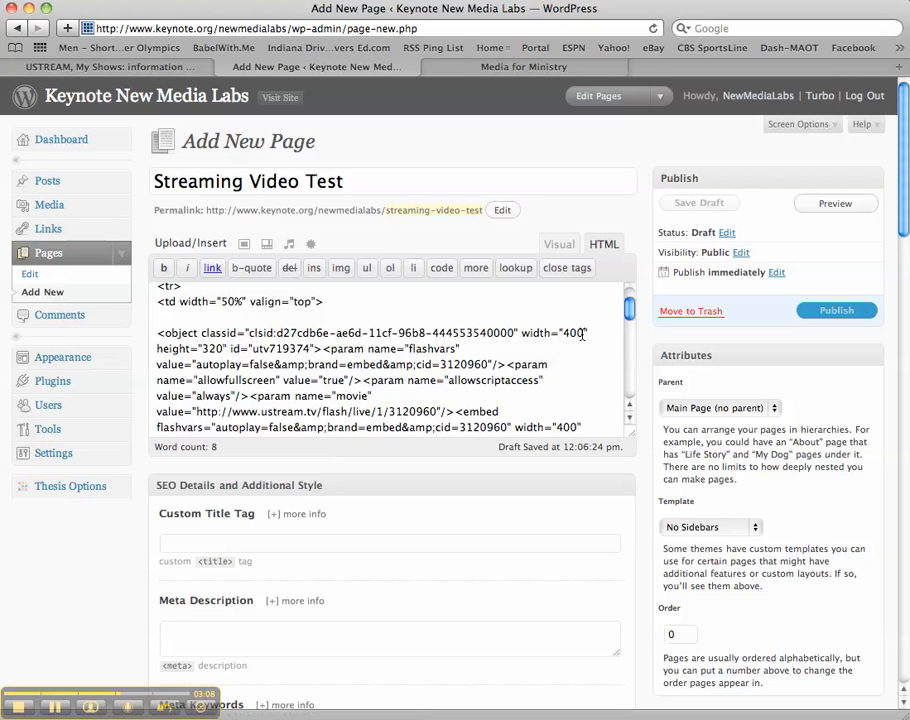
key("BackSpace")
key("BackSpace")
key("BackSpace")
type("550")
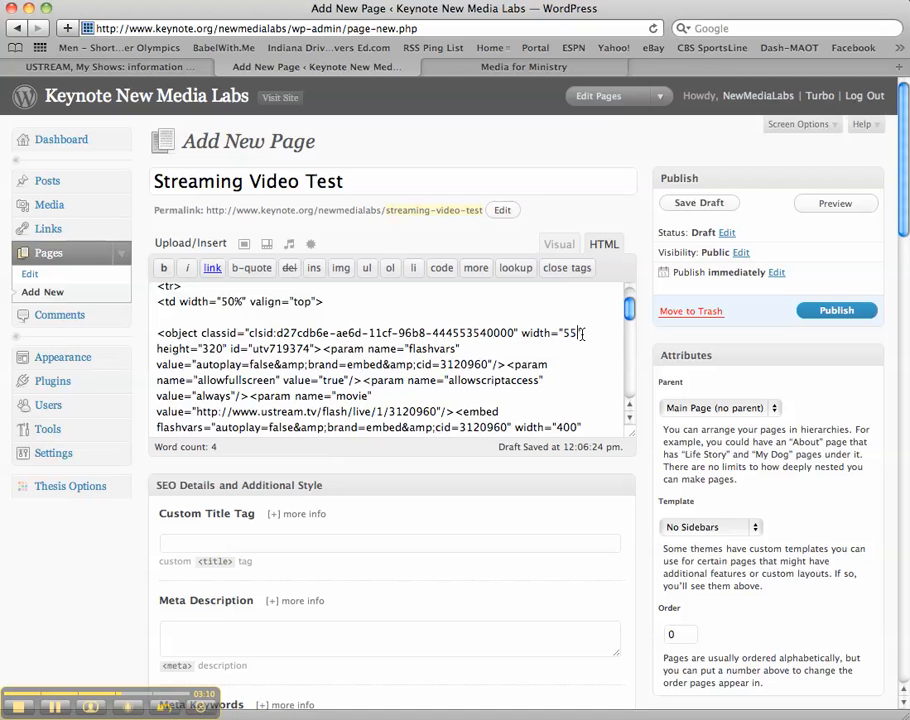
left_click(220, 348)
key("BackSpace")
key("BackSpace")
key("BackSpace")
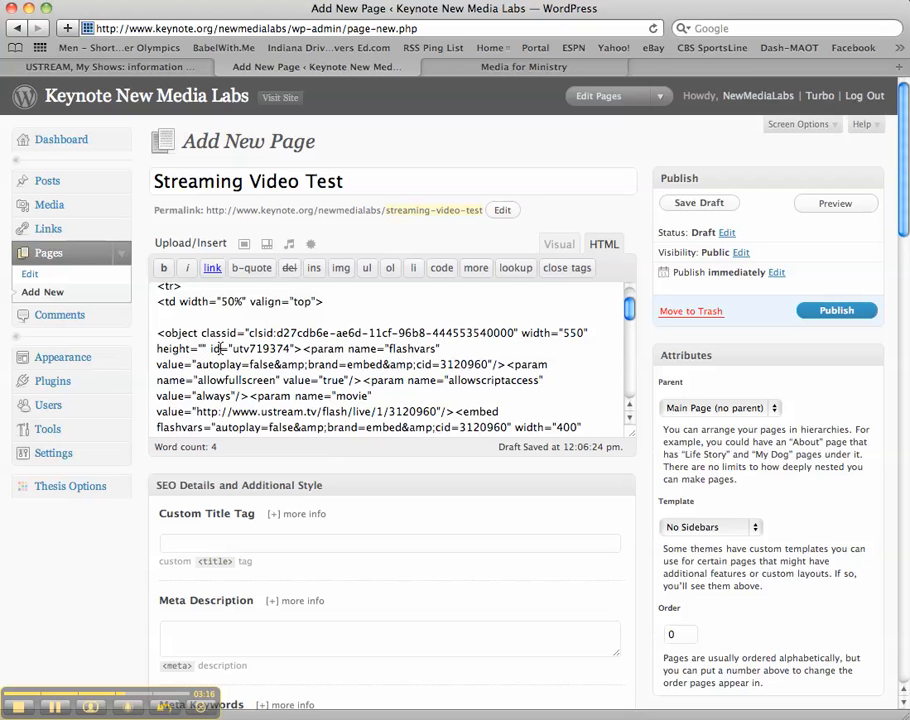
type("440")
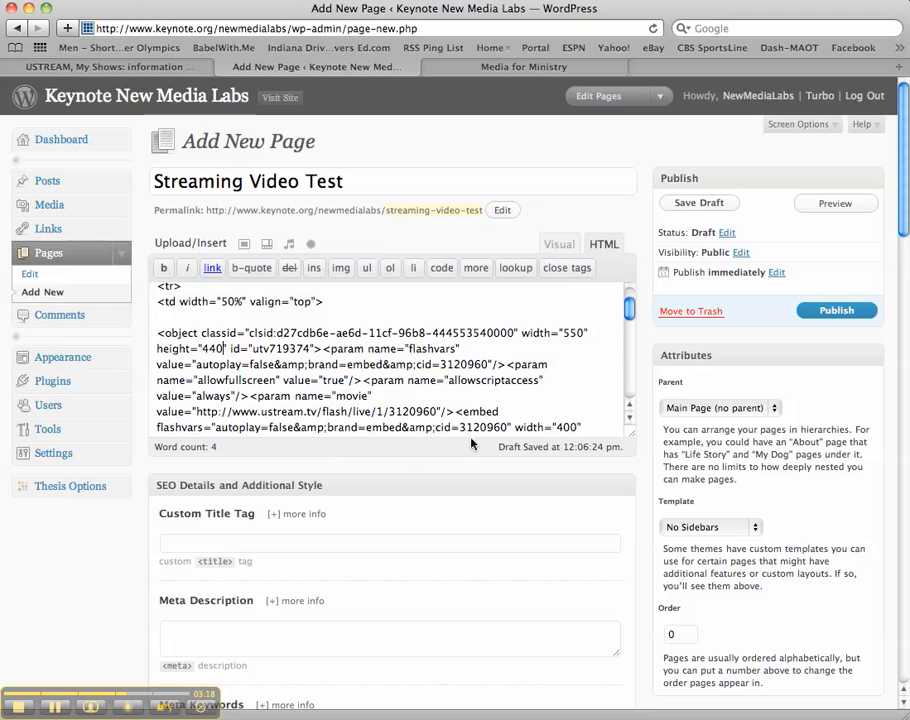
Set the width to 550 and the height to 440 in the video code's nested embed tag
scroll(615, 408, "down", 2)
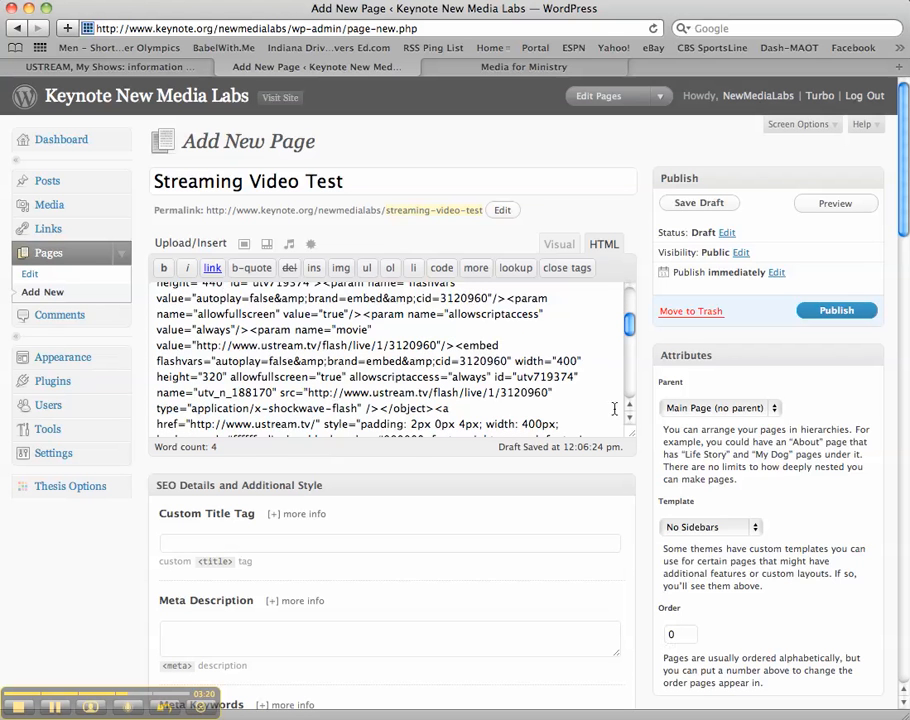
left_click(578, 362)
key("BackSpace")
key("BackSpace")
key("BackSpace")
type("550")
left_click(222, 377)
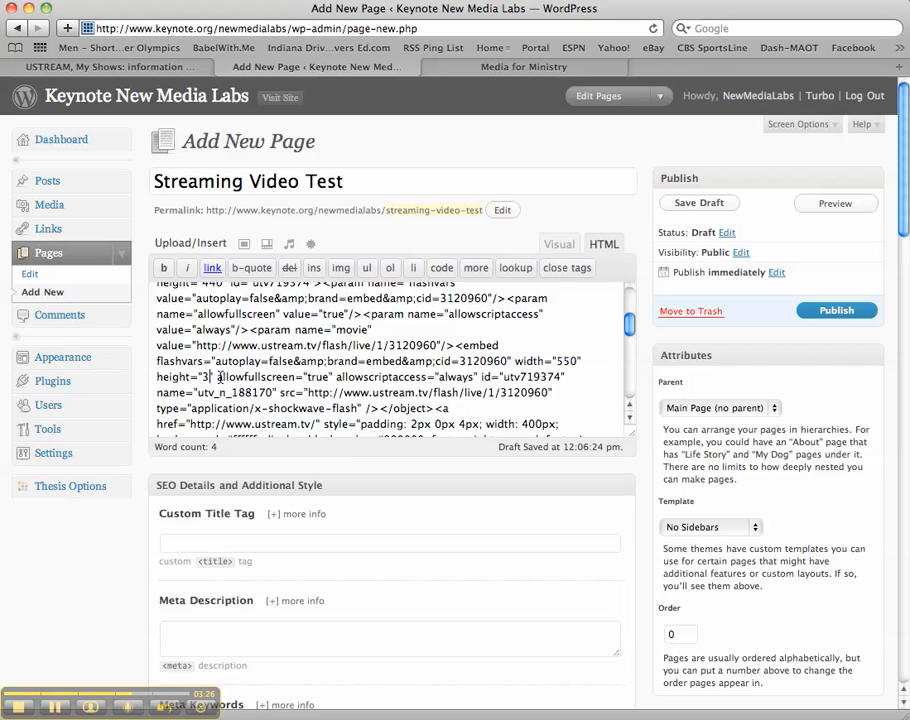
key("BackSpace")
key("BackSpace")
key("BackSpace")
type("440")
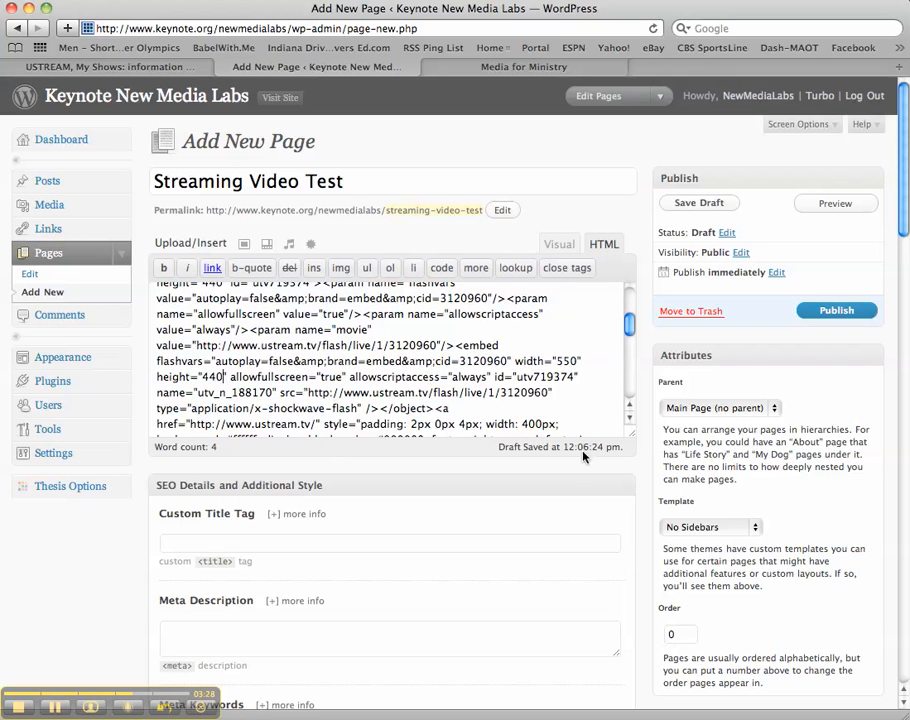
Replace the height value in the chat embed tag of the second table cell
left_click(630, 418)
left_click(630, 418)
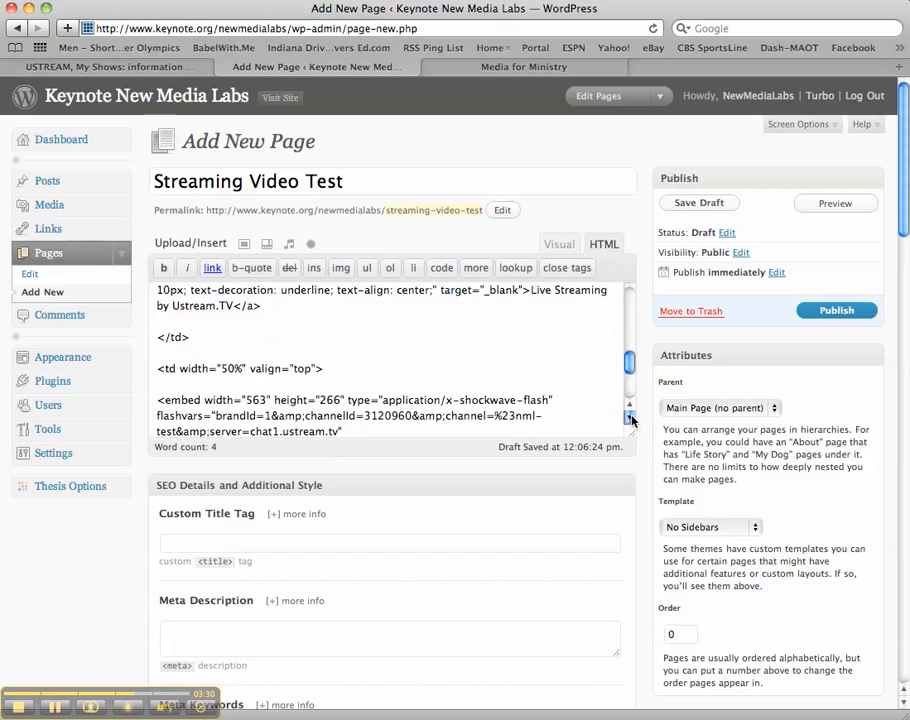
left_click(630, 418)
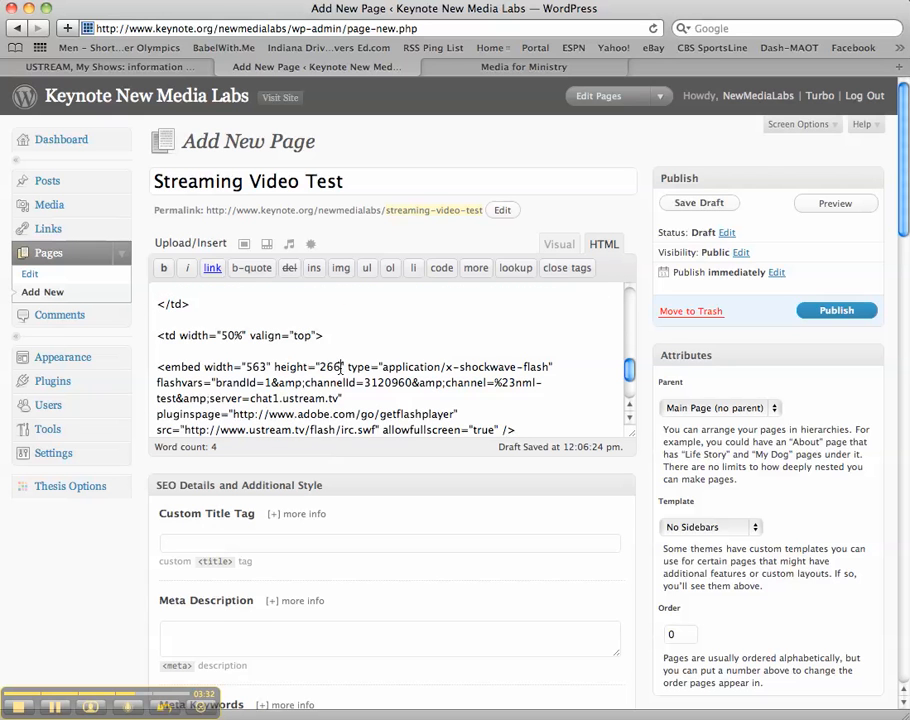
key("BackSpace")
key("BackSpace")
key("BackSpace")
type("440")
key("BackSpace")
type("880")
Save the page as a draft and open its preview
left_click(708, 202)
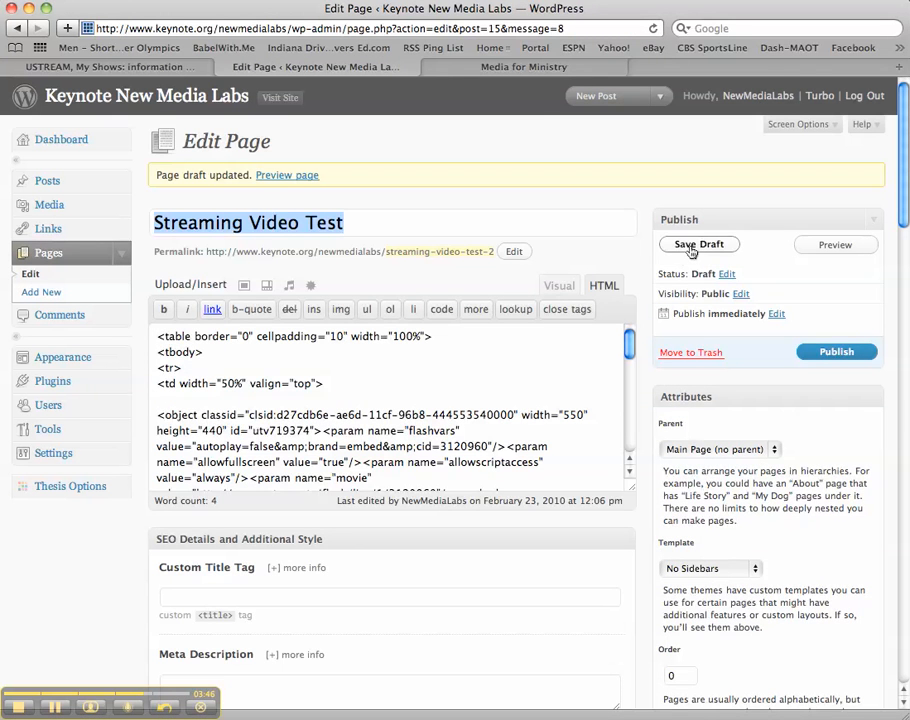
left_click(835, 245)
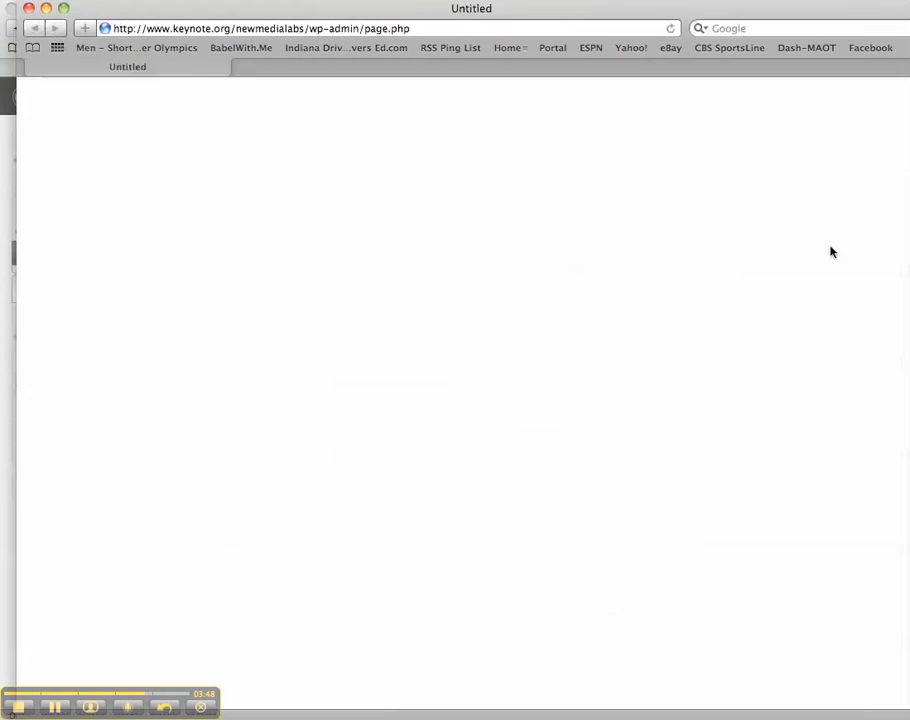